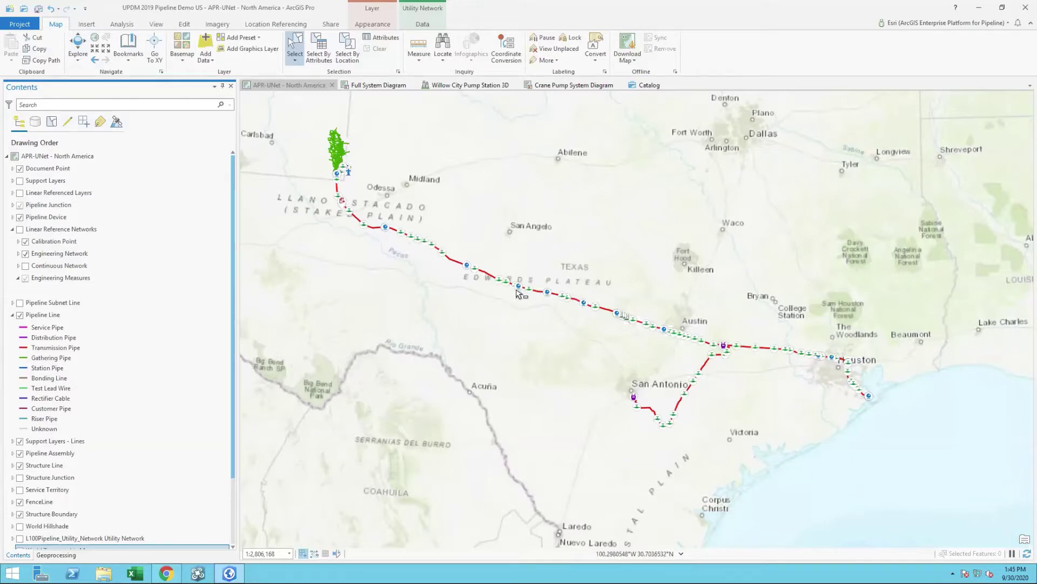
# Zoom the map to the Willow City Pump Station bookmark and switch the basemap to Imagery
pyautogui.click(131, 59)
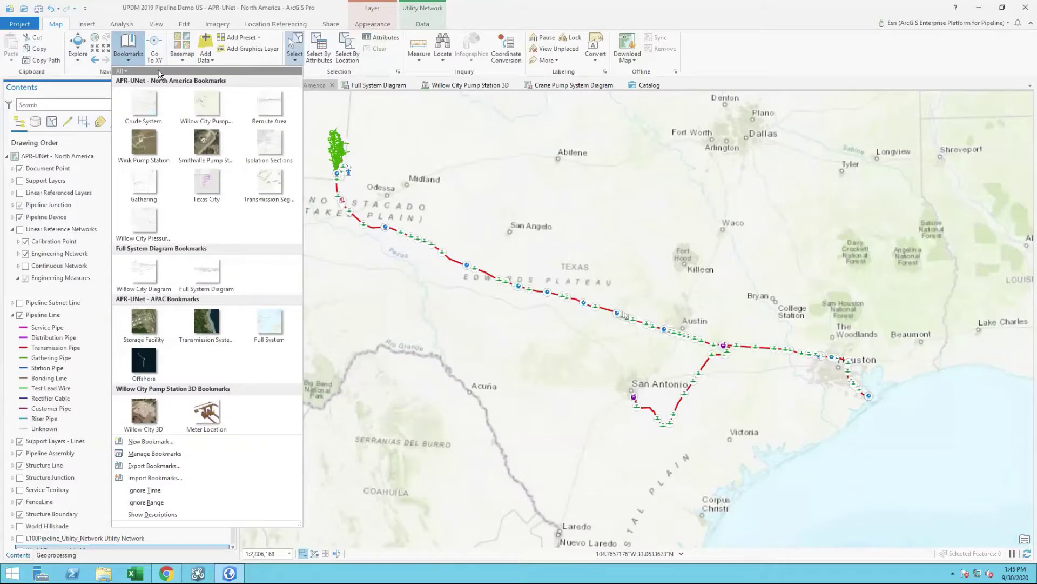
pyautogui.click(208, 104)
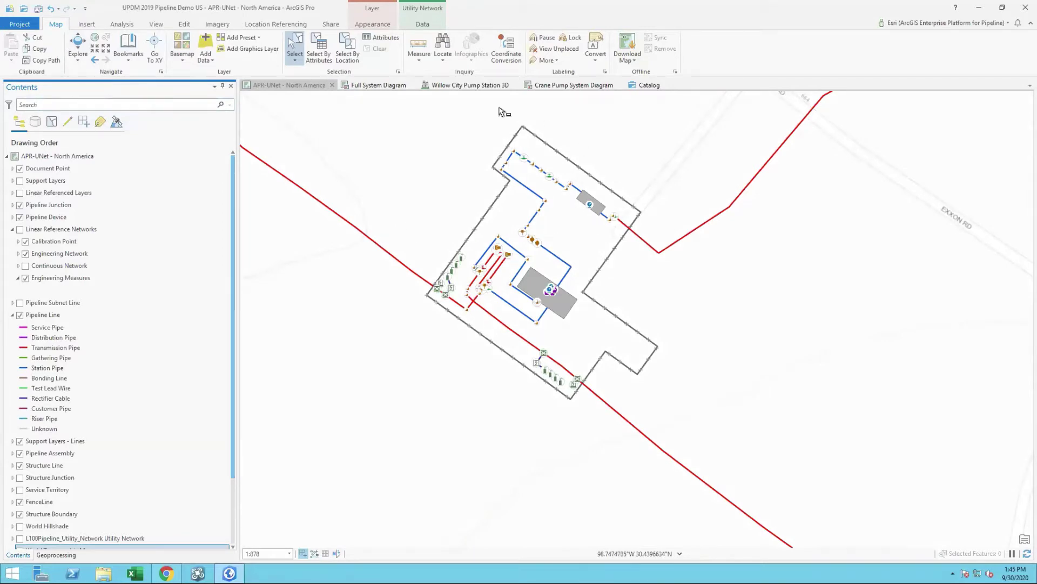
pyautogui.click(184, 54)
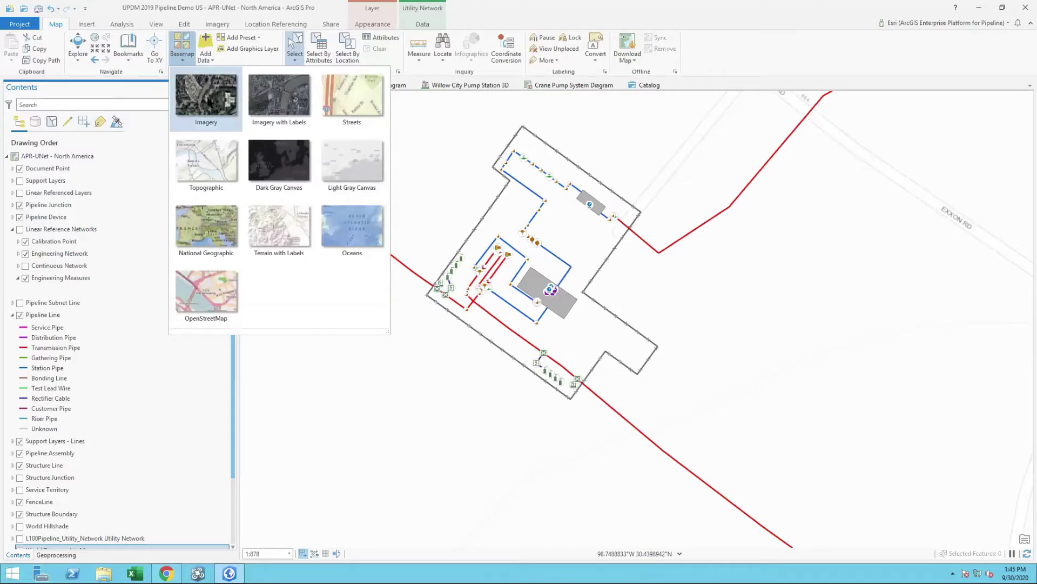
pyautogui.click(209, 101)
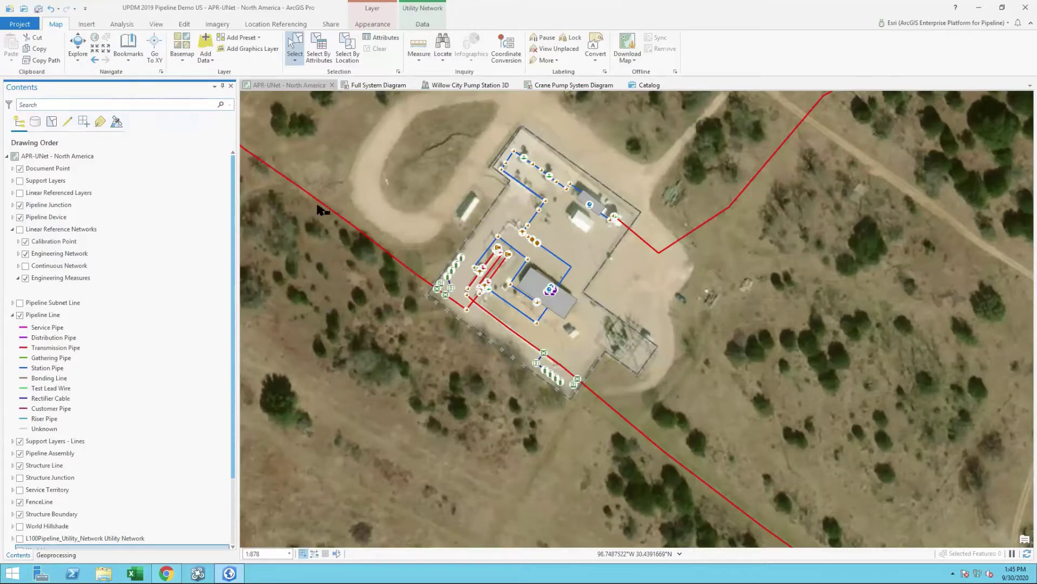
# Show the Linear Reference Networks layer group to view the stationing along the pipeline and hide it again
pyautogui.click(20, 229)
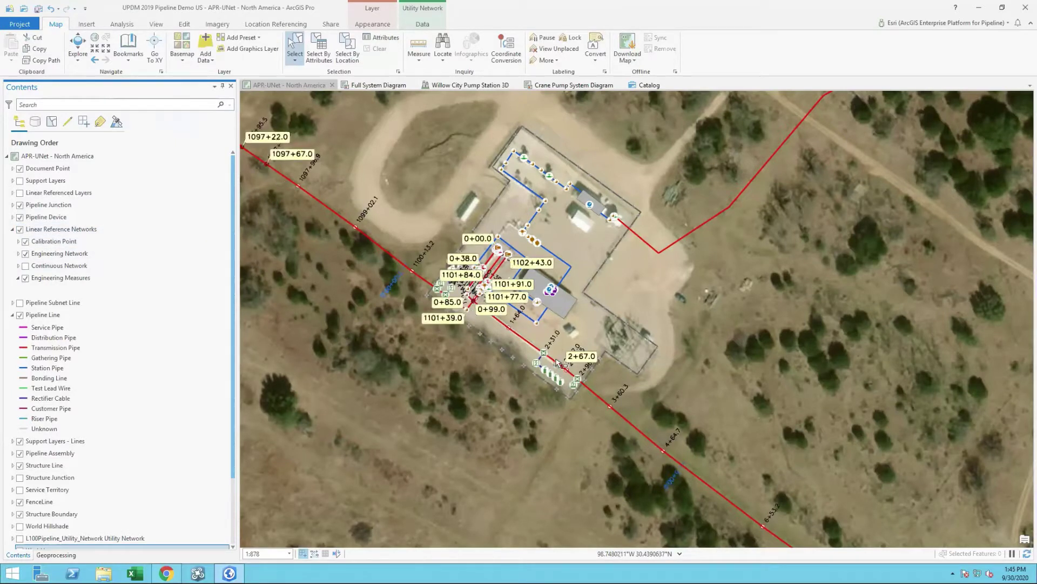
pyautogui.click(20, 229)
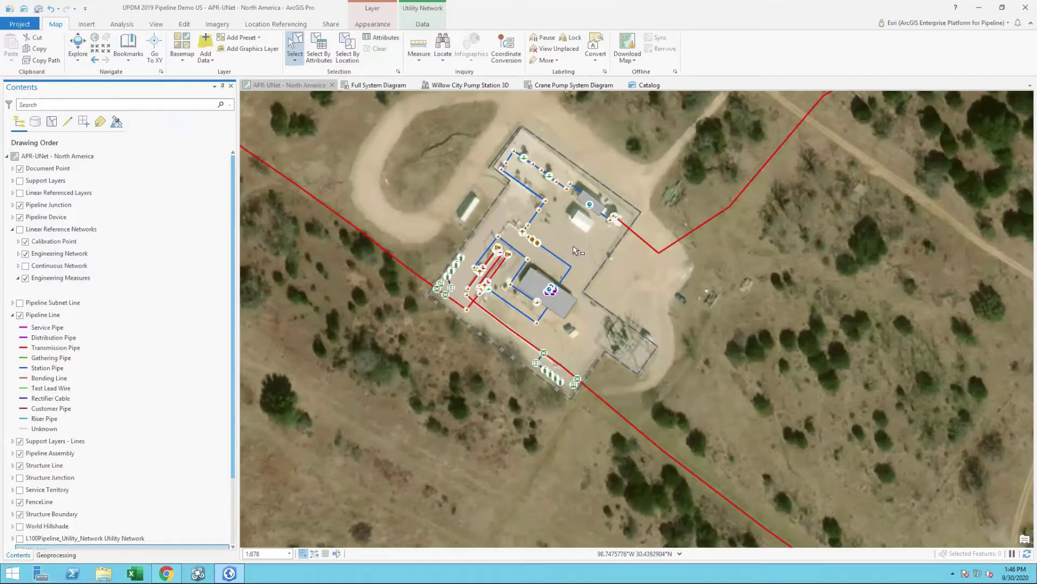
# Enter the containment of the large grey station building to inspect its inner devices and piping, and exit it again
pyautogui.scroll(2, 556, 305)
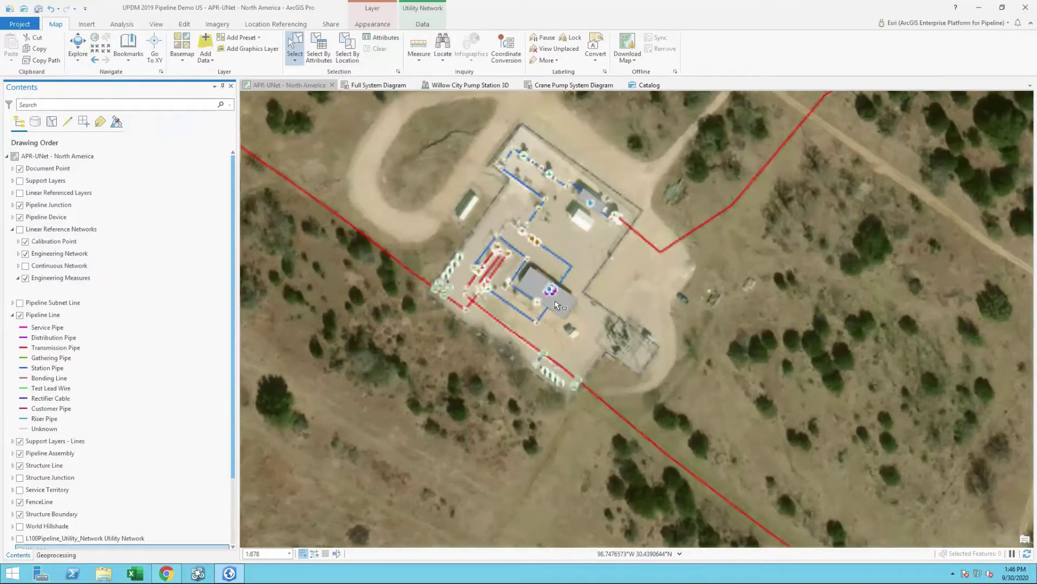
pyautogui.scroll(2, 555, 306)
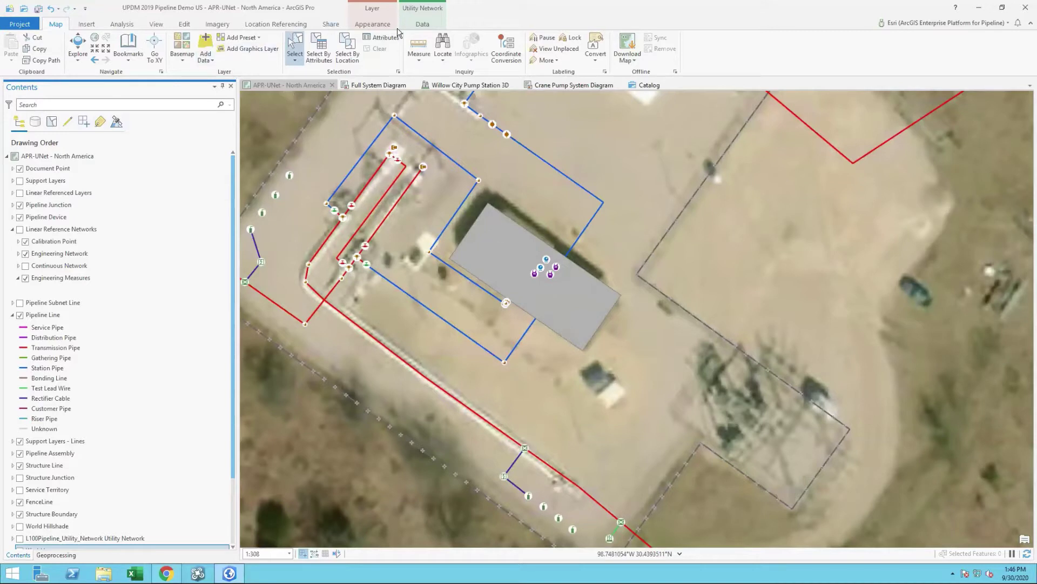
pyautogui.click(419, 26)
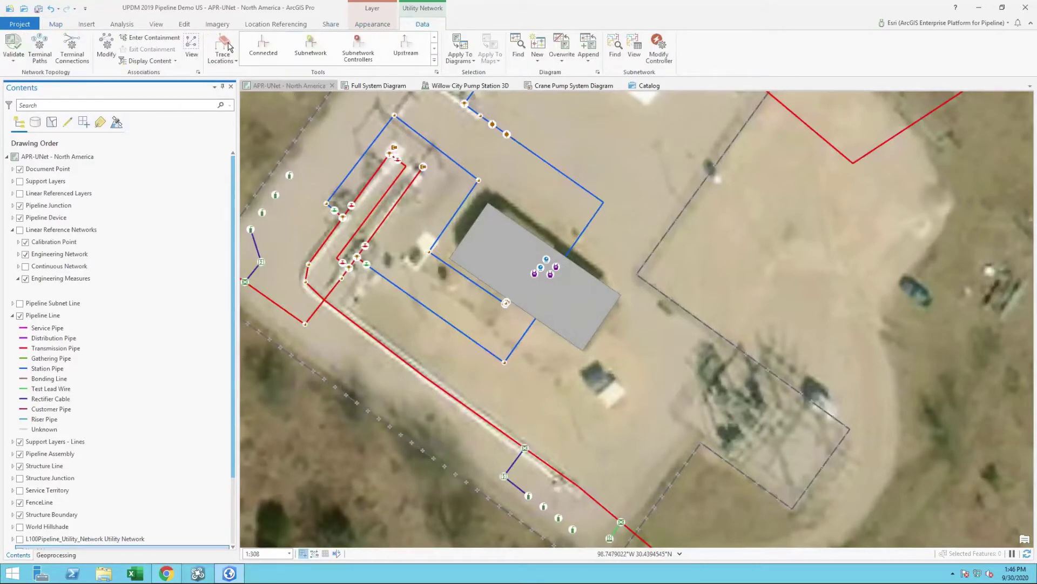
pyautogui.click(148, 42)
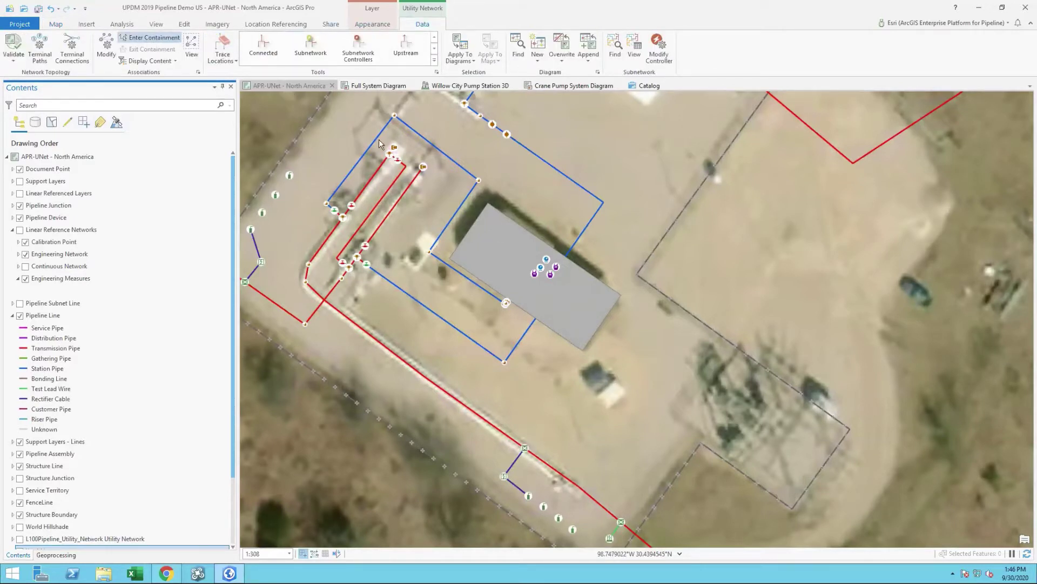
pyautogui.click(548, 246)
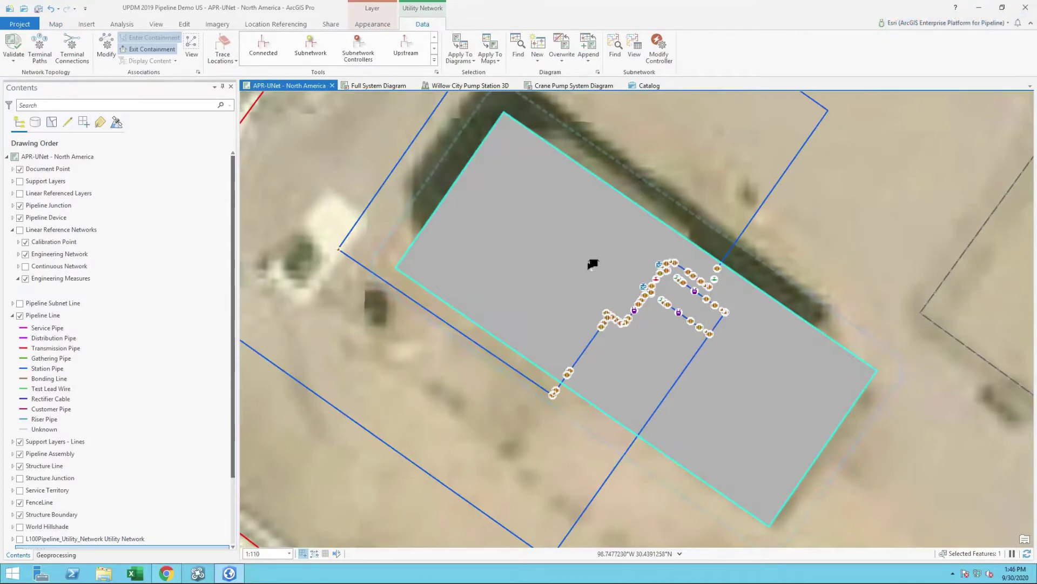
pyautogui.click(154, 48)
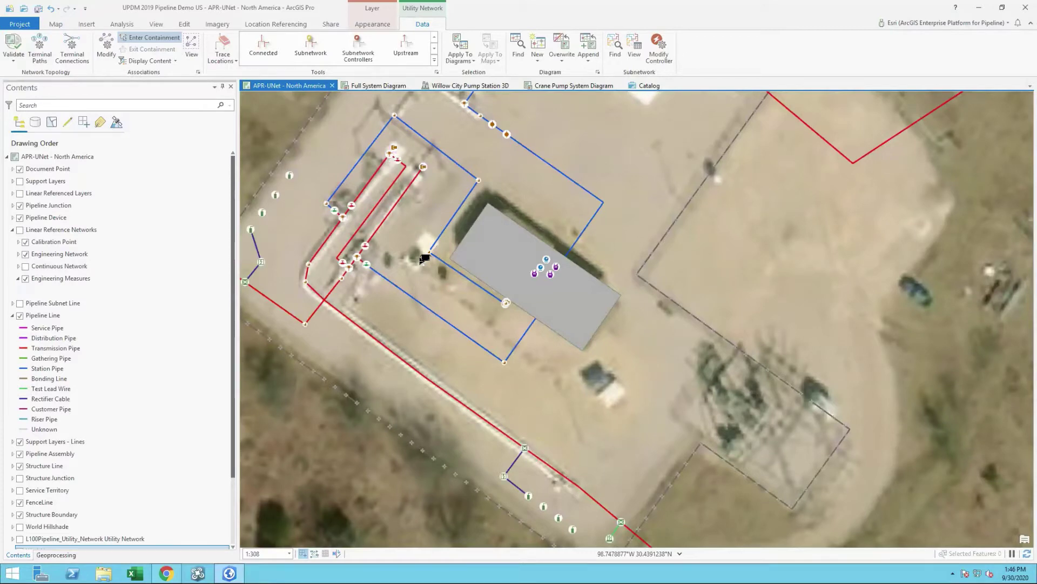
# Run the prepared Subnetwork trace on Willow City to Dripping Springs in the Pressure tier with the Minimum function on P:MAOP Design
pyautogui.scroll(-1, 423, 260)
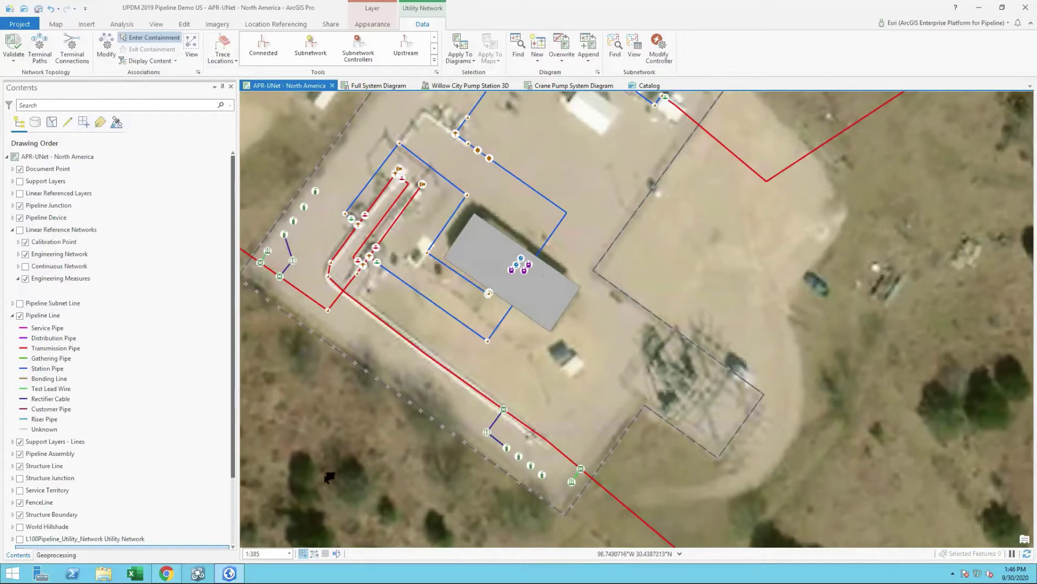
pyautogui.click(56, 554)
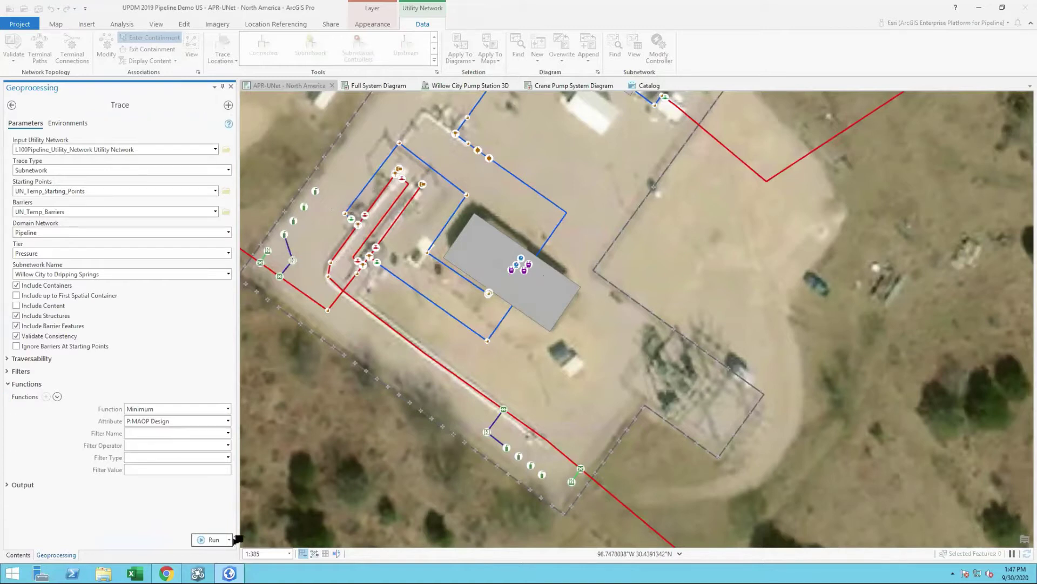
pyautogui.click(215, 540)
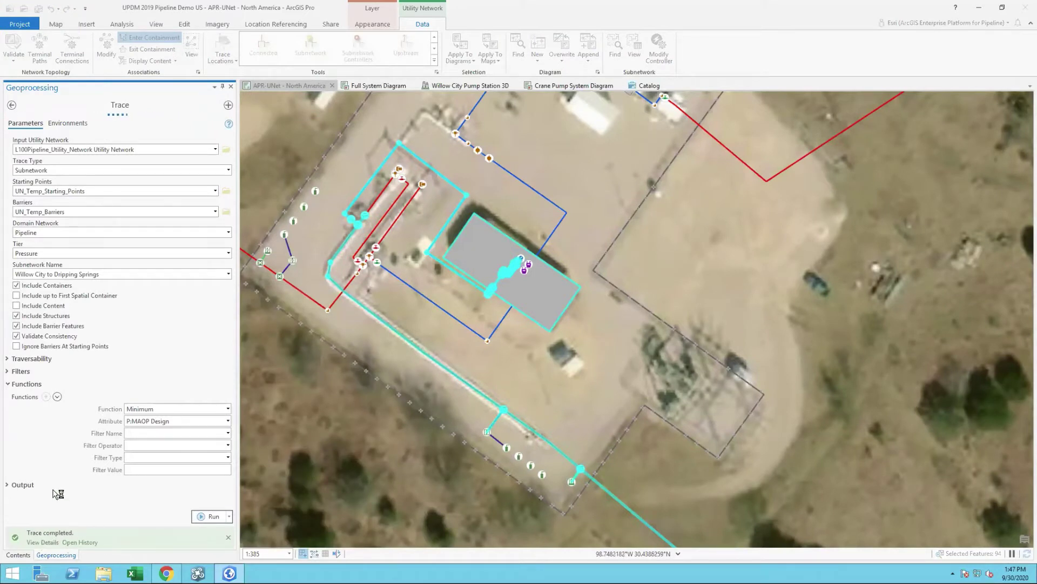
# Read the trace's function result in its detail messages and close the details and the Trace tool
pyautogui.moveTo(46, 543)
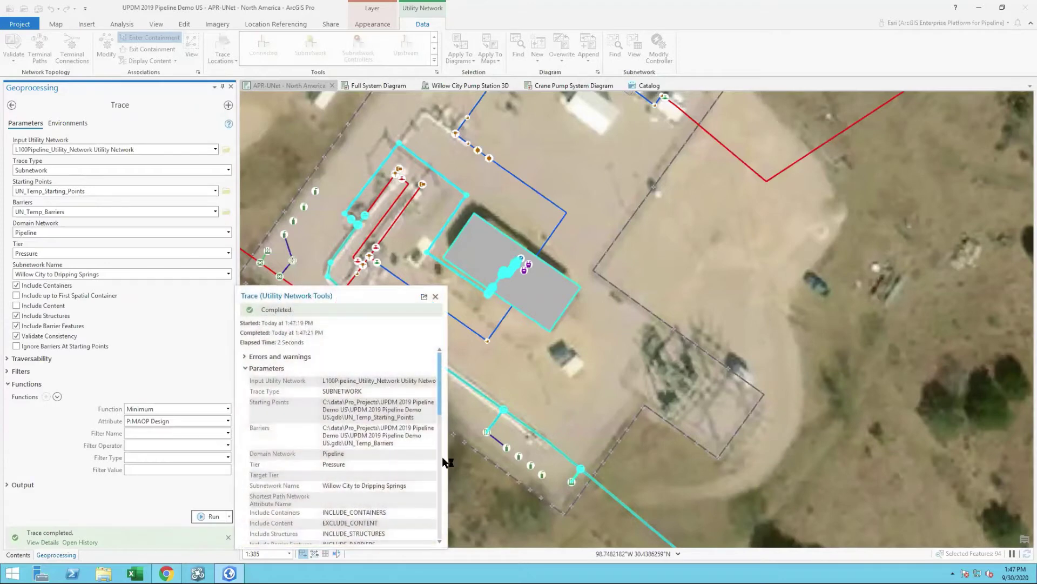
pyautogui.scroll(-10, 443, 402)
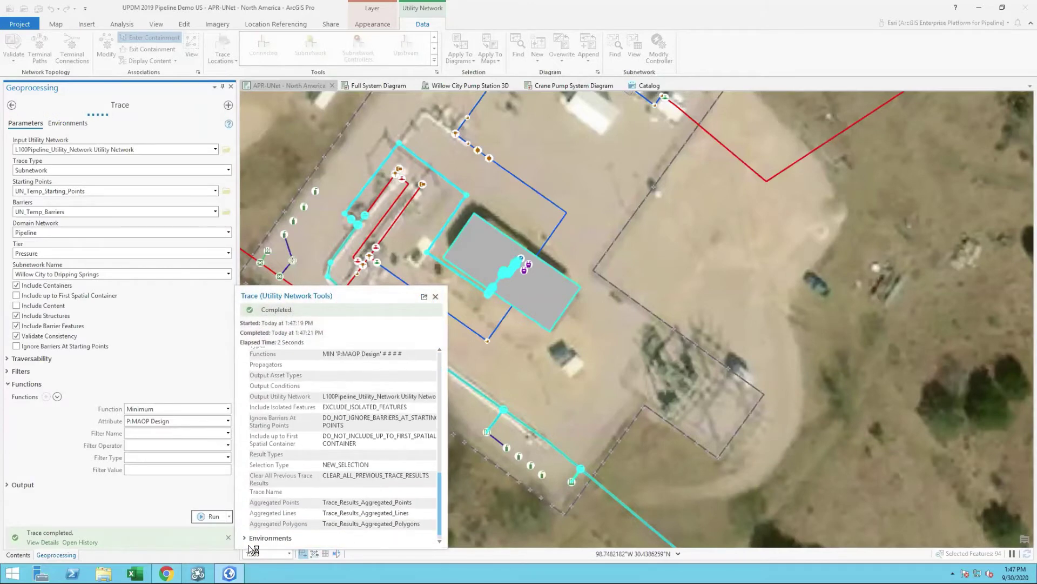
pyautogui.scroll(-1, 444, 508)
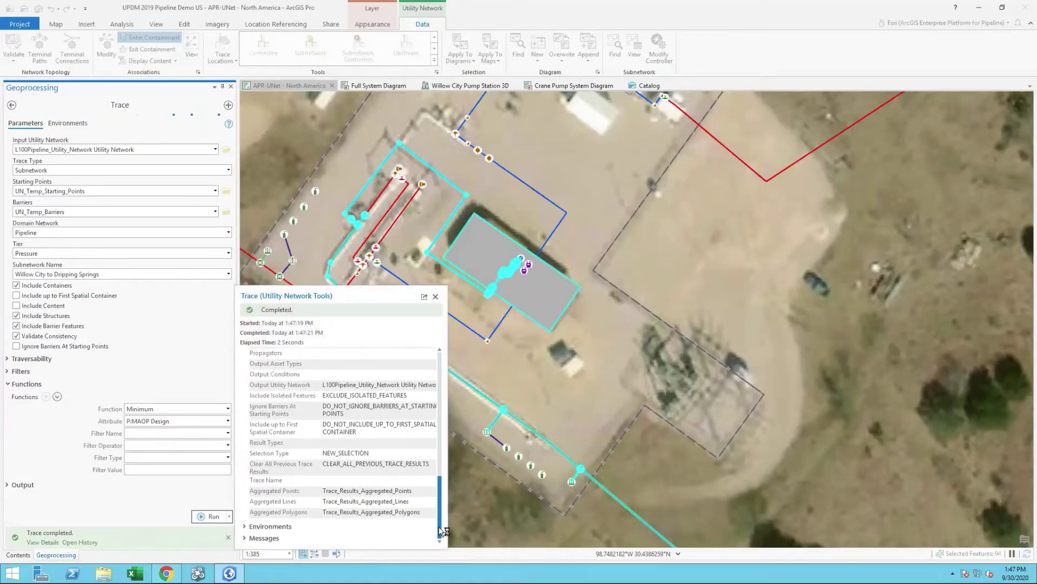
pyautogui.click(245, 538)
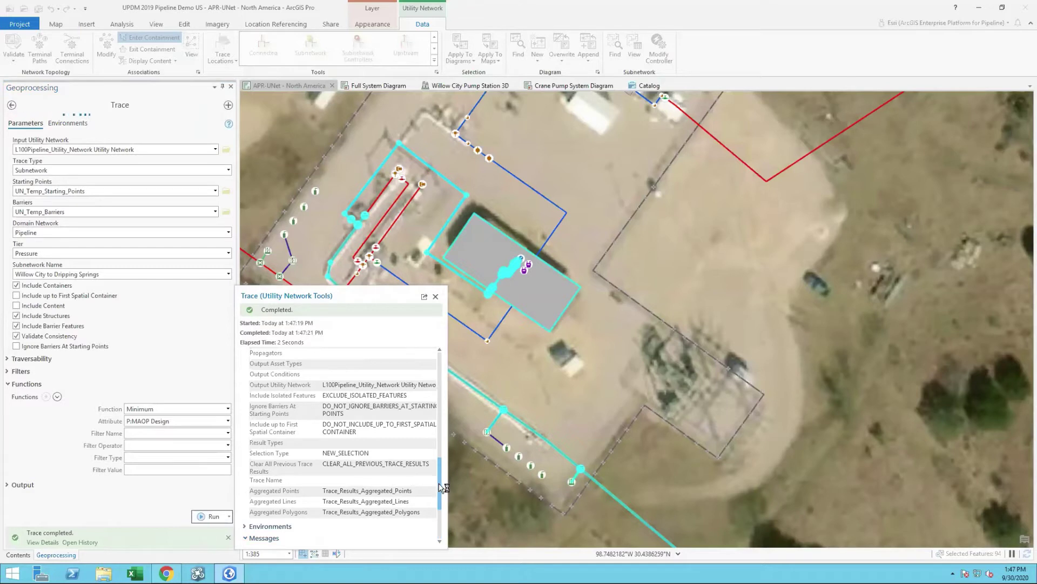
pyautogui.moveTo(443, 487); pyautogui.dragTo(444, 542)
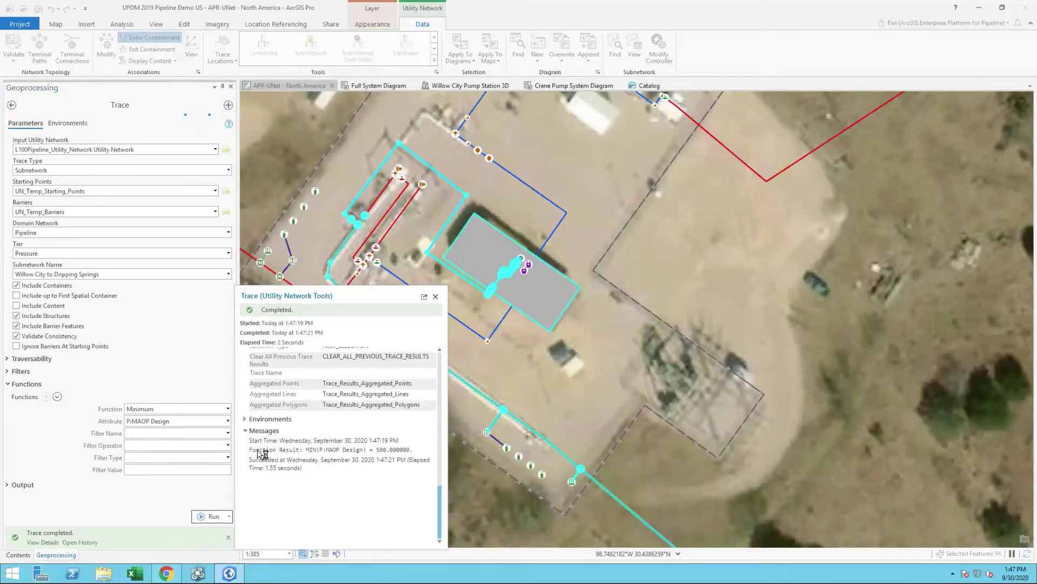
pyautogui.moveTo(251, 451); pyautogui.dragTo(414, 450)
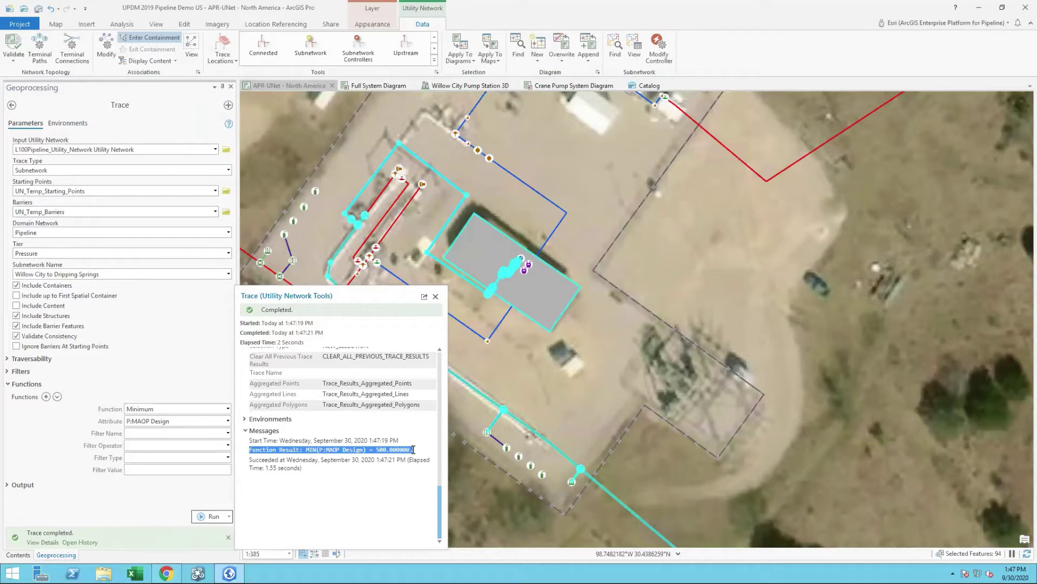
pyautogui.click(436, 298)
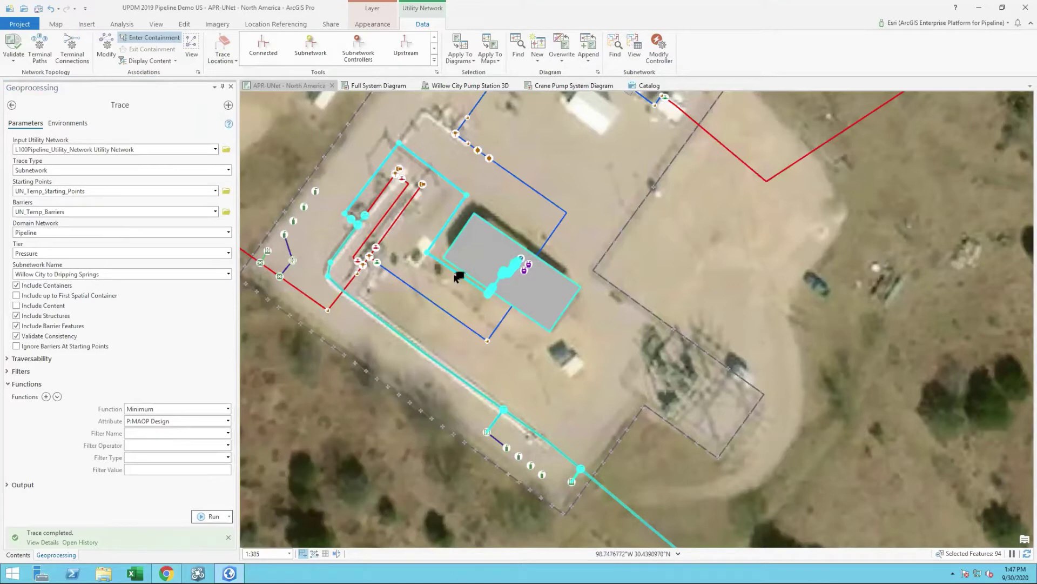
pyautogui.click(231, 87)
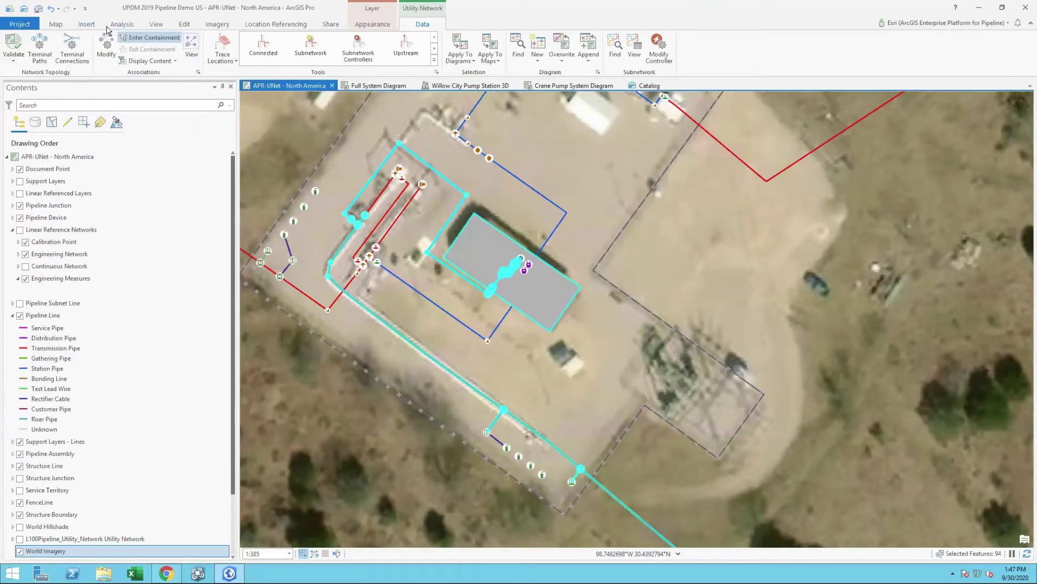
# Zoom the map to the Willow City Pressure bookmark to view the whole traced subnetwork
pyautogui.click(57, 25)
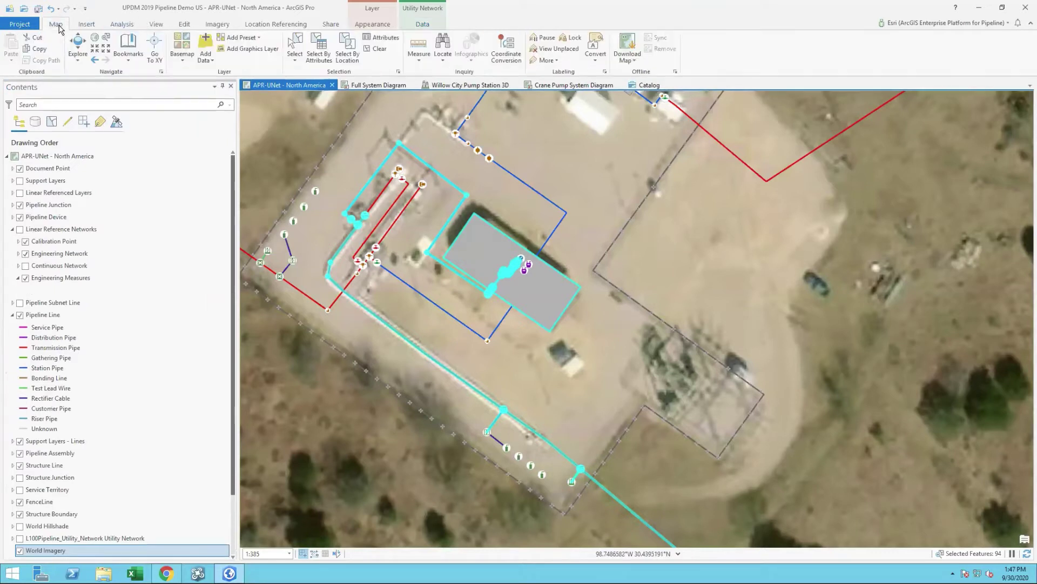
pyautogui.click(128, 57)
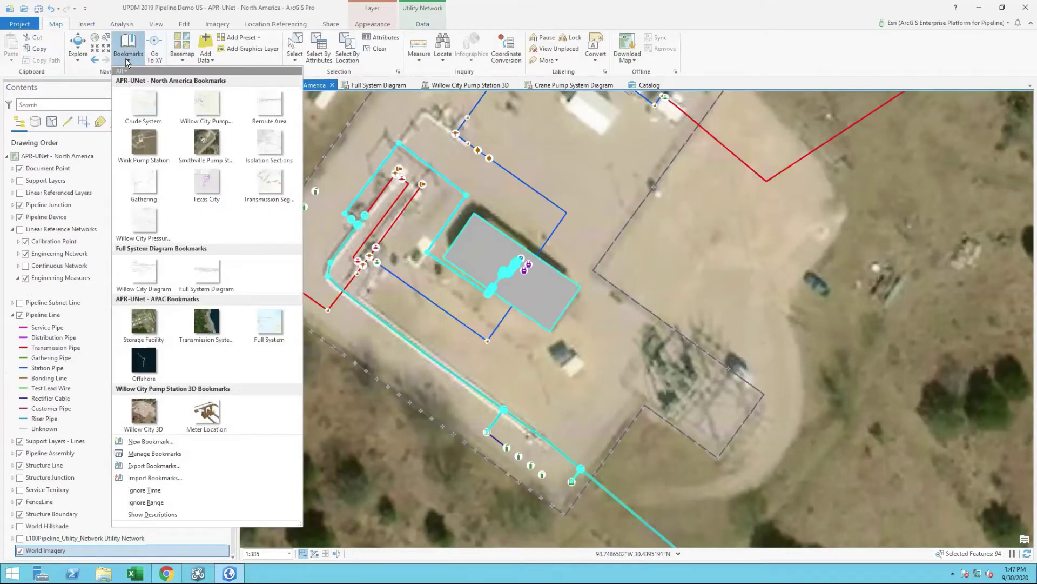
pyautogui.click(144, 219)
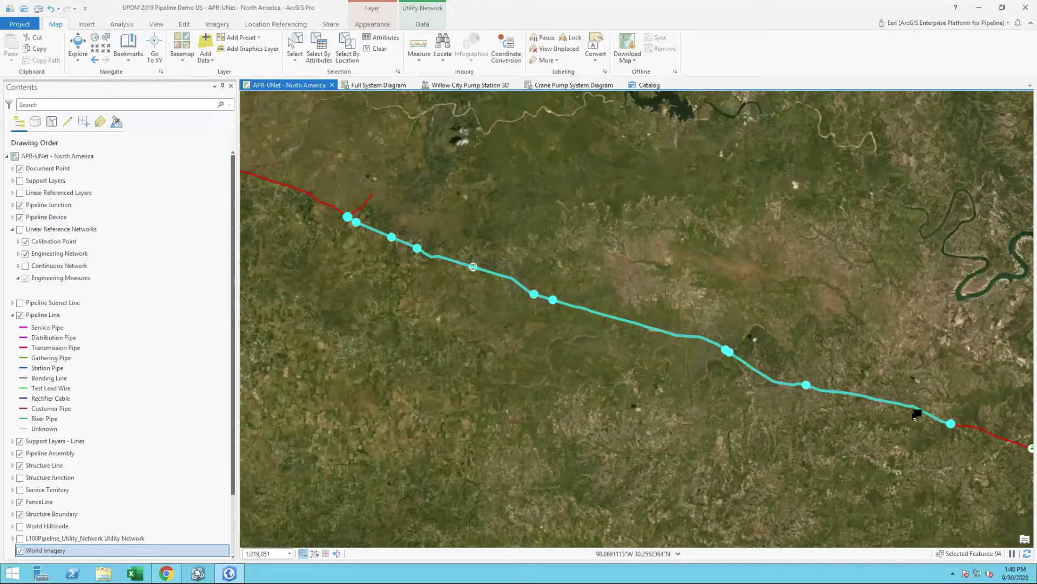
# Apply the traced selection from the APR-UNet - North America map to the diagrams and display it in the Full System Diagram
pyautogui.click(374, 86)
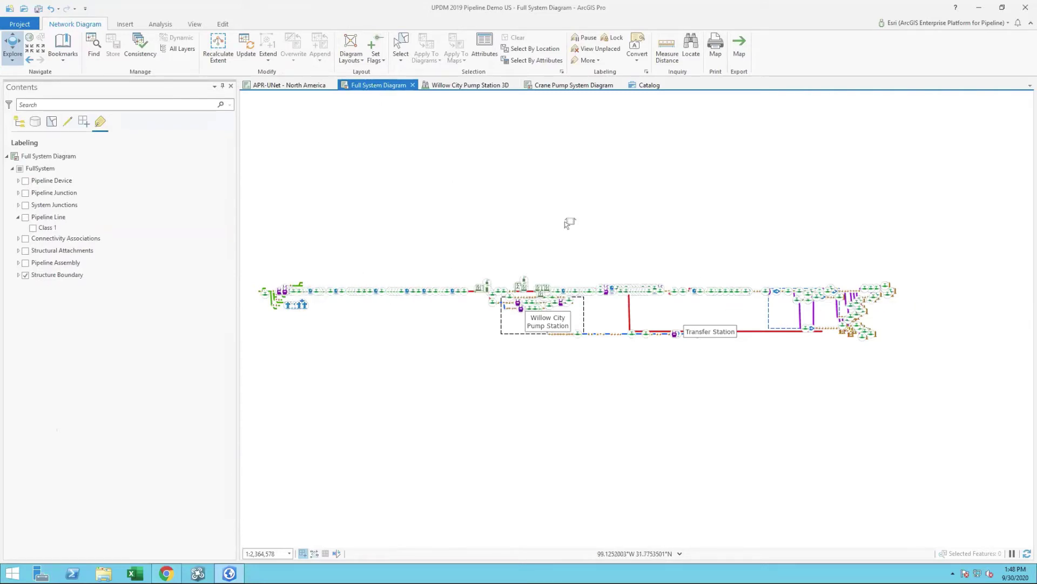
pyautogui.click(289, 85)
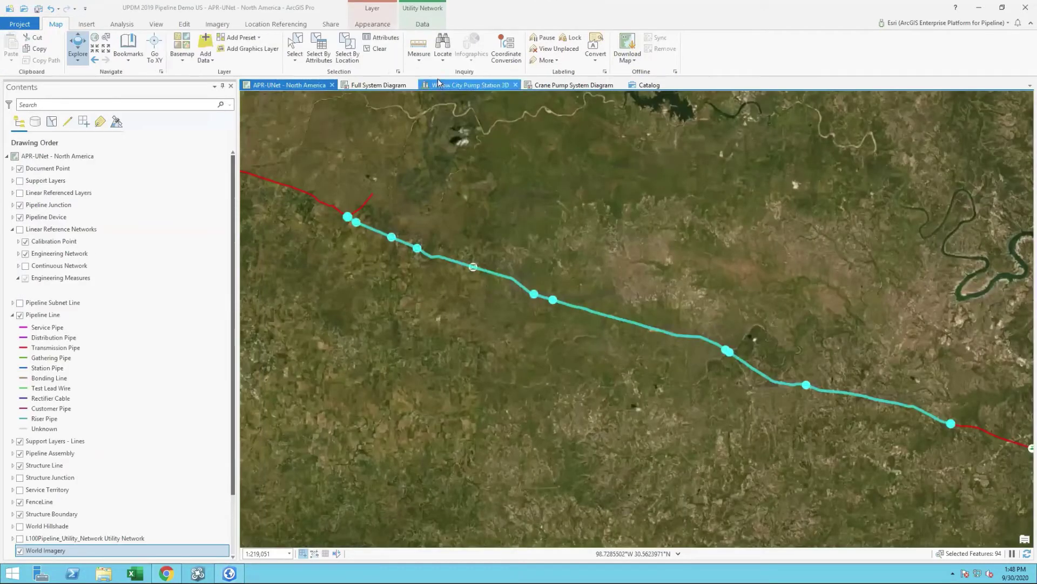
pyautogui.click(422, 24)
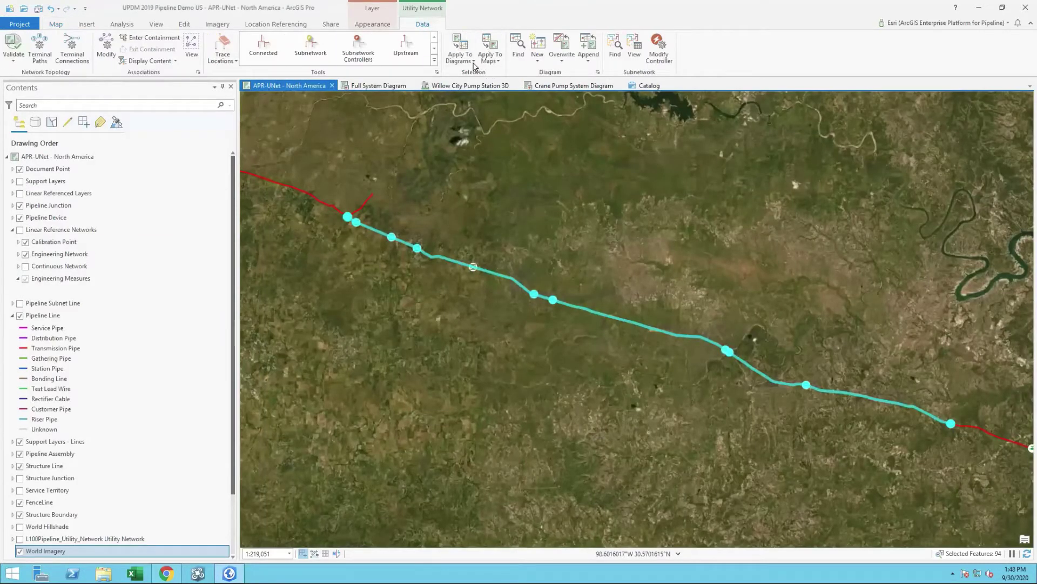
pyautogui.click(473, 63)
pyautogui.click(473, 73)
pyautogui.click(369, 85)
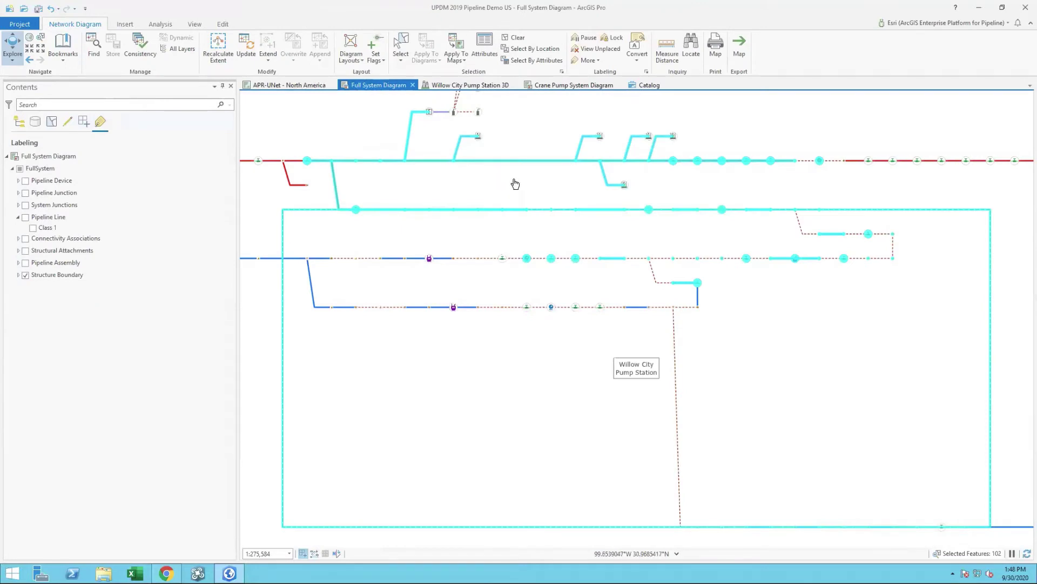
# Clear the selection in the Full System Diagram and turn on labels for the Pipeline Device layer
pyautogui.moveTo(518, 178); pyautogui.dragTo(516, 195)
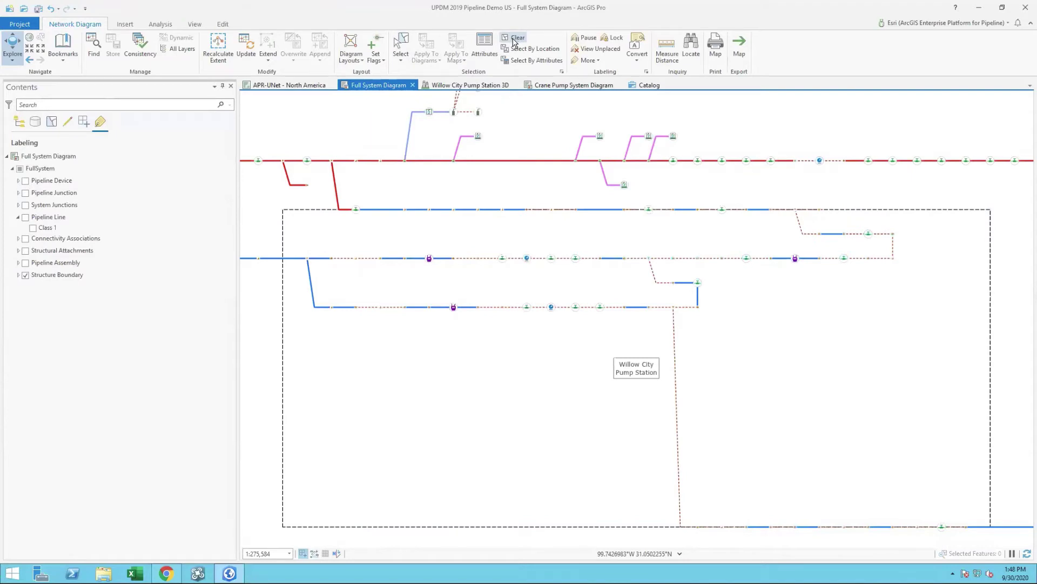
pyautogui.scroll(-2, 521, 196)
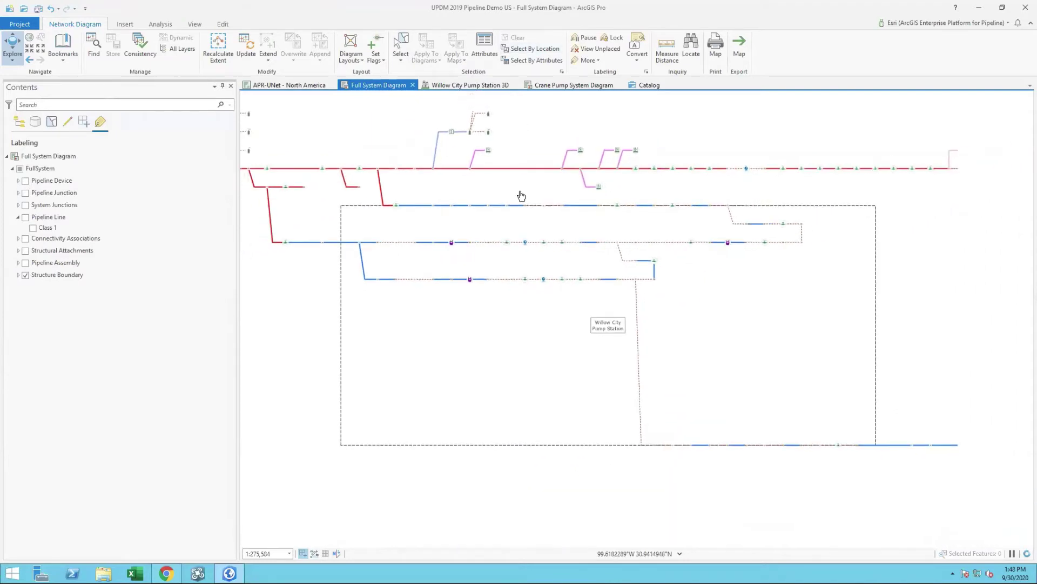
pyautogui.moveTo(587, 180)
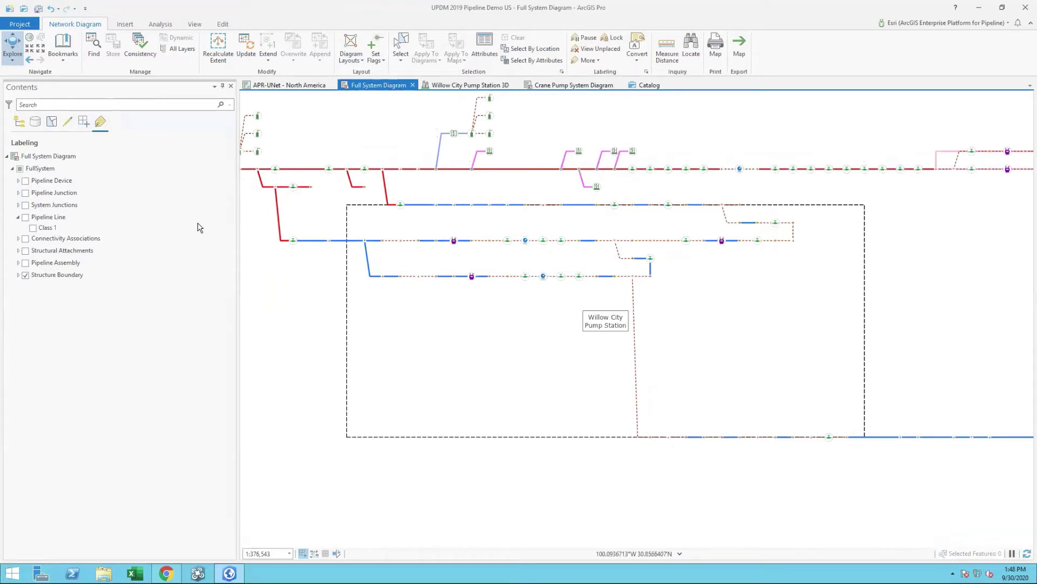
pyautogui.click(26, 182)
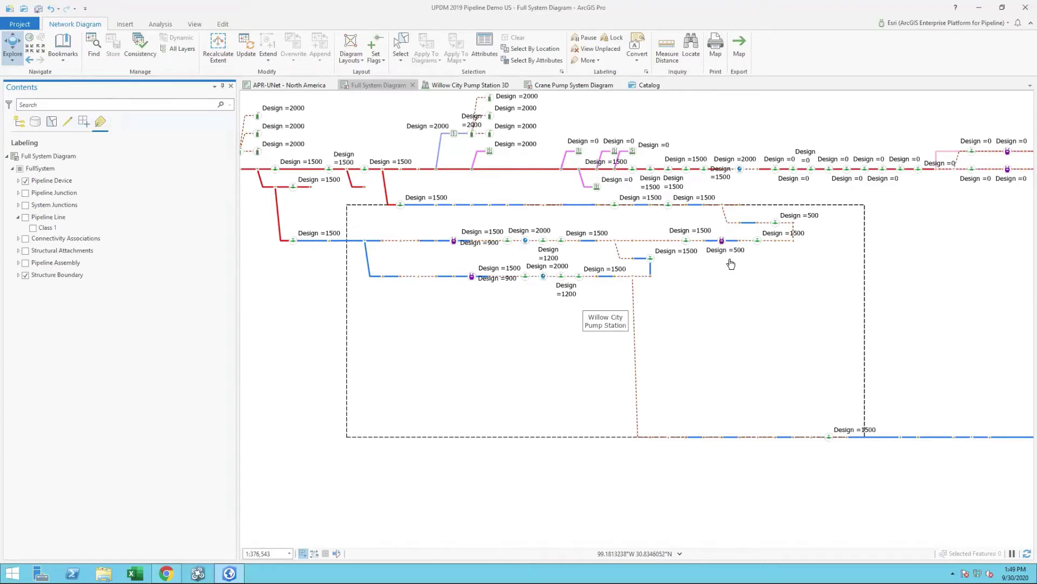
# Select the Design =500 device on the middle pipeline run inside the Willow City Pump Station boundary
pyautogui.click(403, 45)
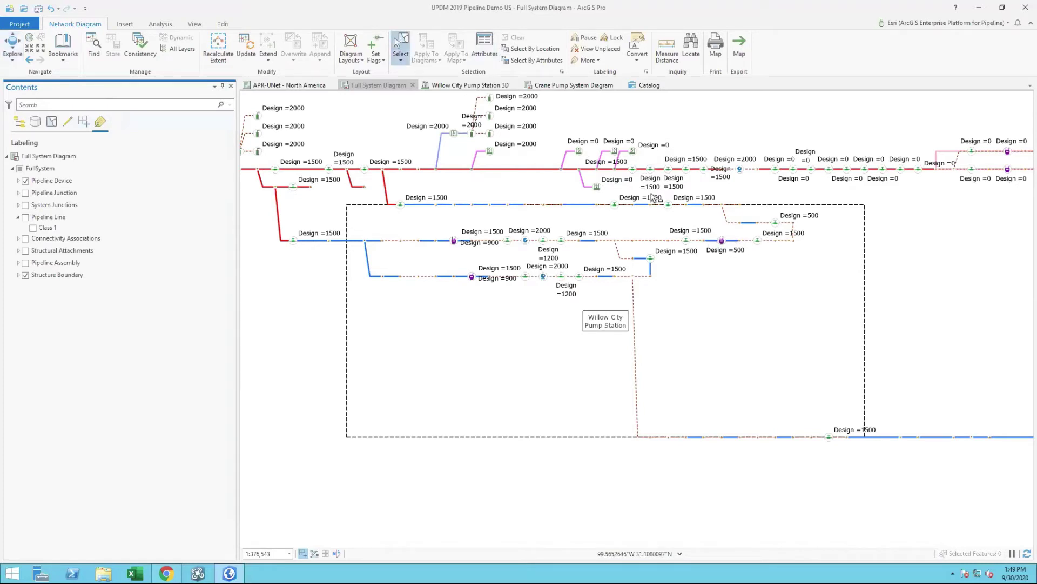
pyautogui.click(729, 249)
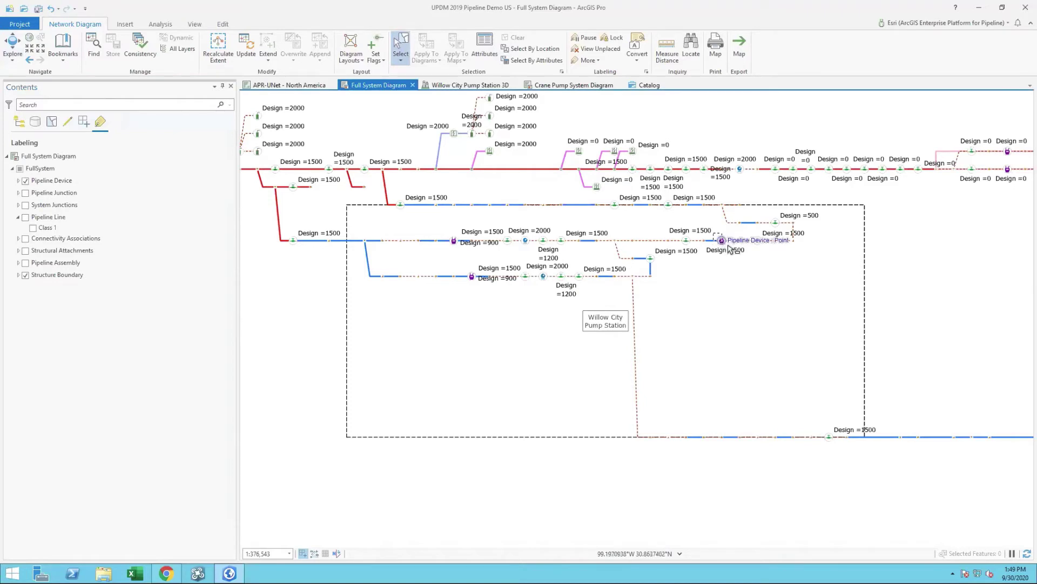
pyautogui.moveTo(729, 246); pyautogui.dragTo(735, 250)
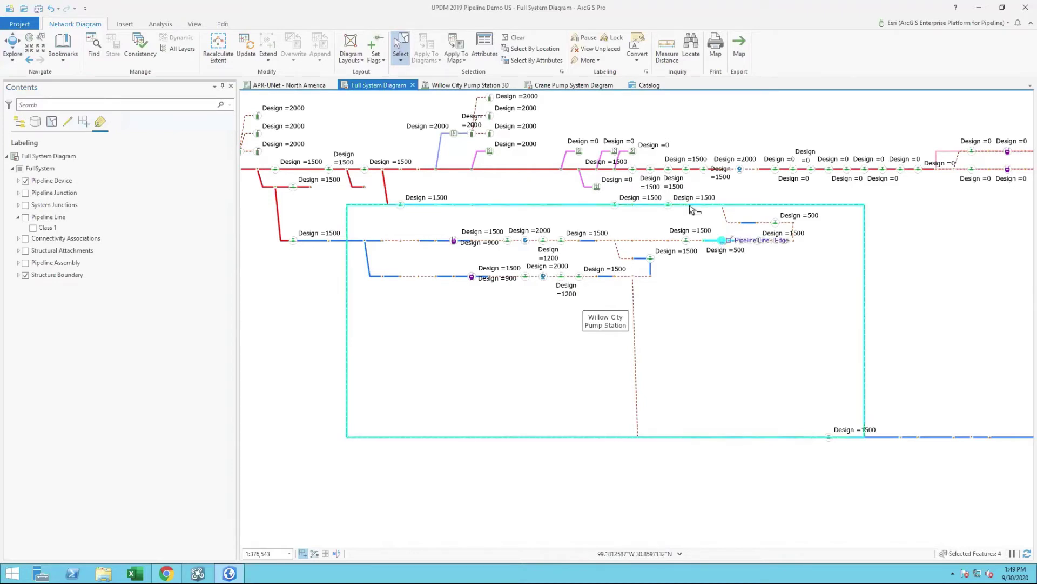
# Apply the diagram selection to the APR-UNet - North America map and display that map
pyautogui.click(465, 64)
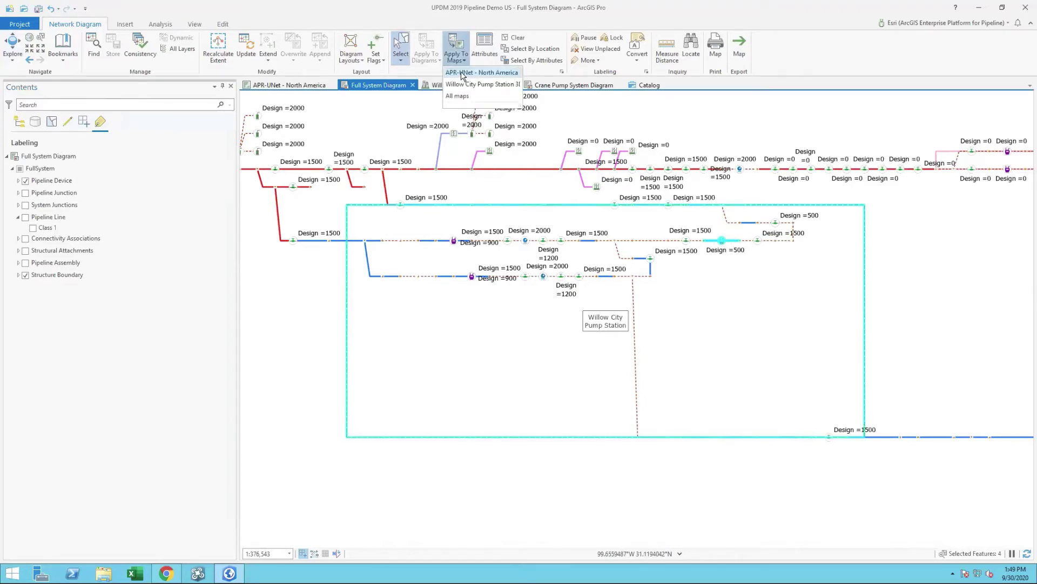
pyautogui.click(465, 74)
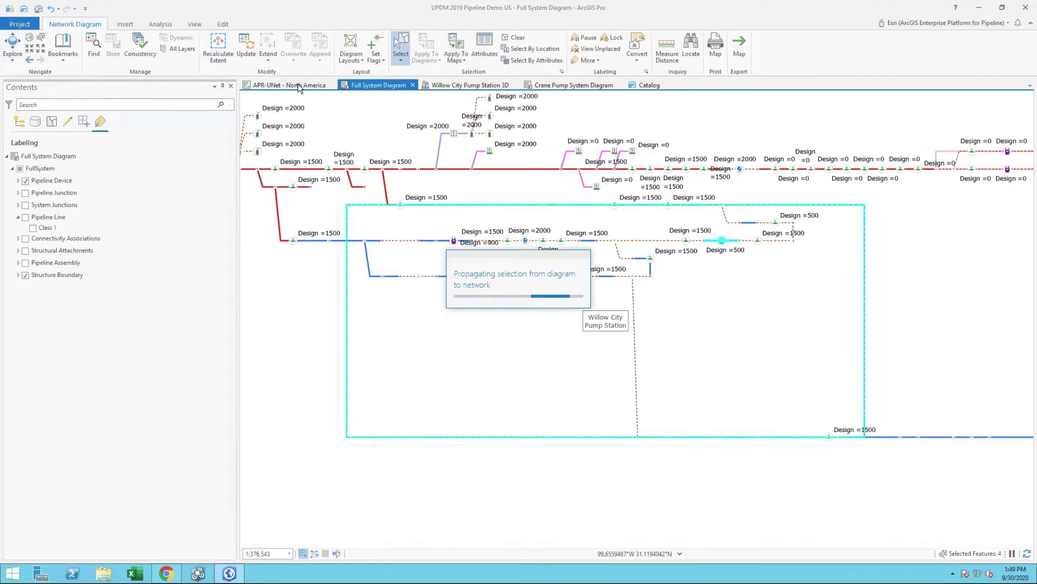
pyautogui.click(297, 85)
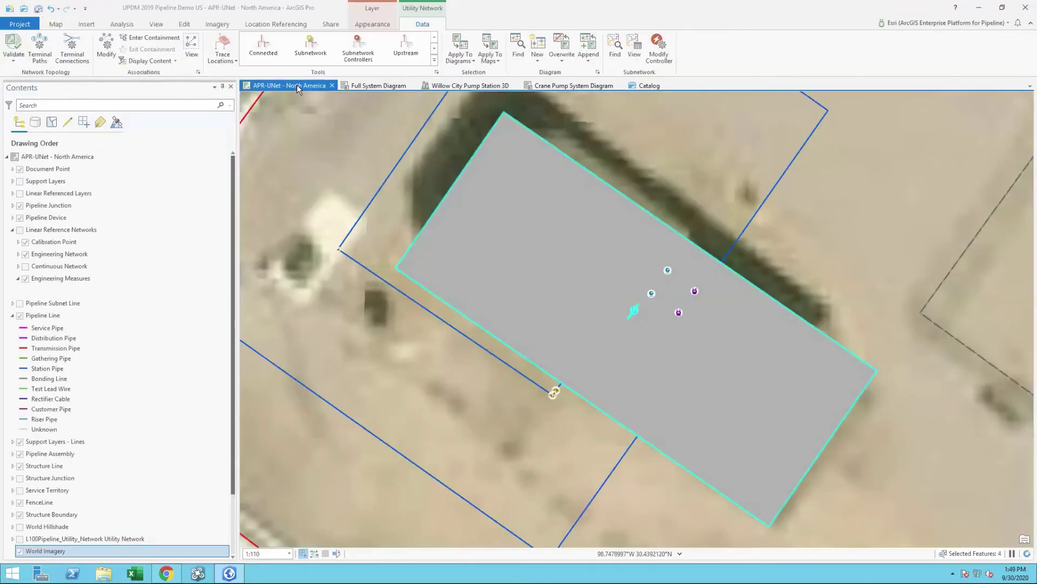
# Deactivate the map's display filters and inspect the selected device within the surrounding pump station piping
pyautogui.click(175, 62)
pyautogui.click(142, 81)
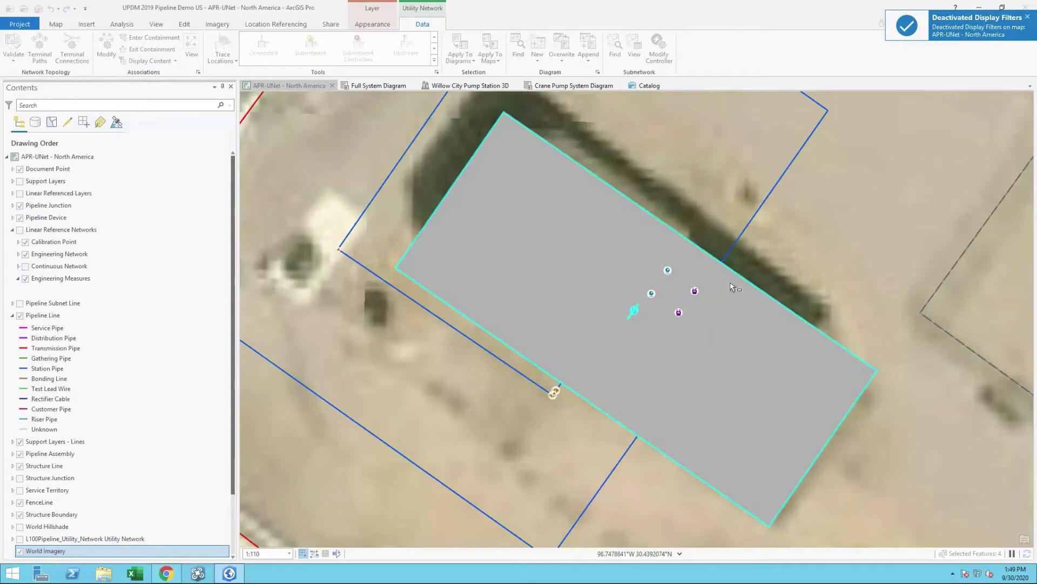
pyautogui.click(637, 309)
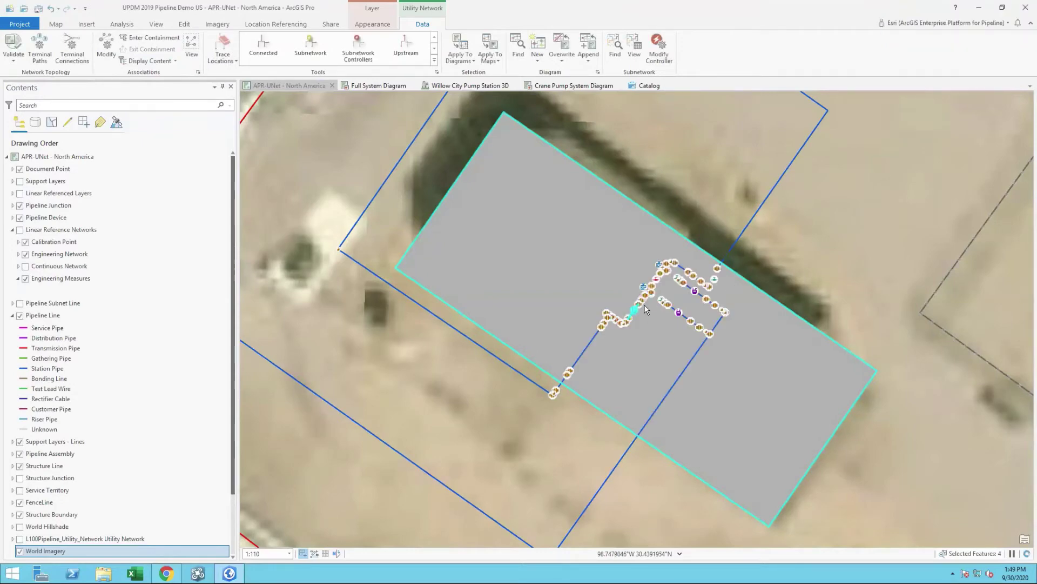
pyautogui.scroll(1, 638, 319)
pyautogui.scroll(4, 636, 323)
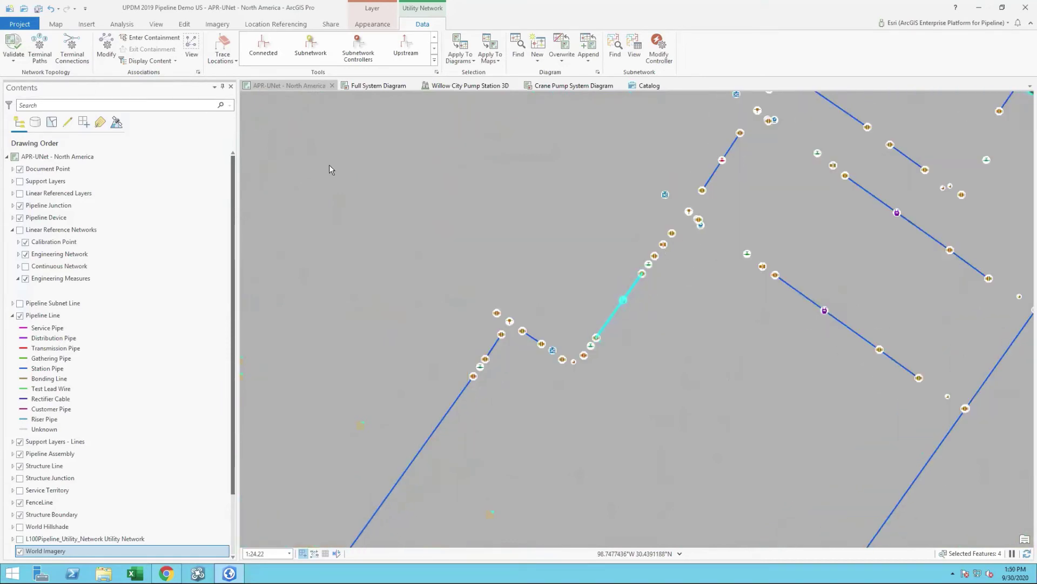
pyautogui.scroll(-1, 736, 294)
pyautogui.scroll(-2, 736, 294)
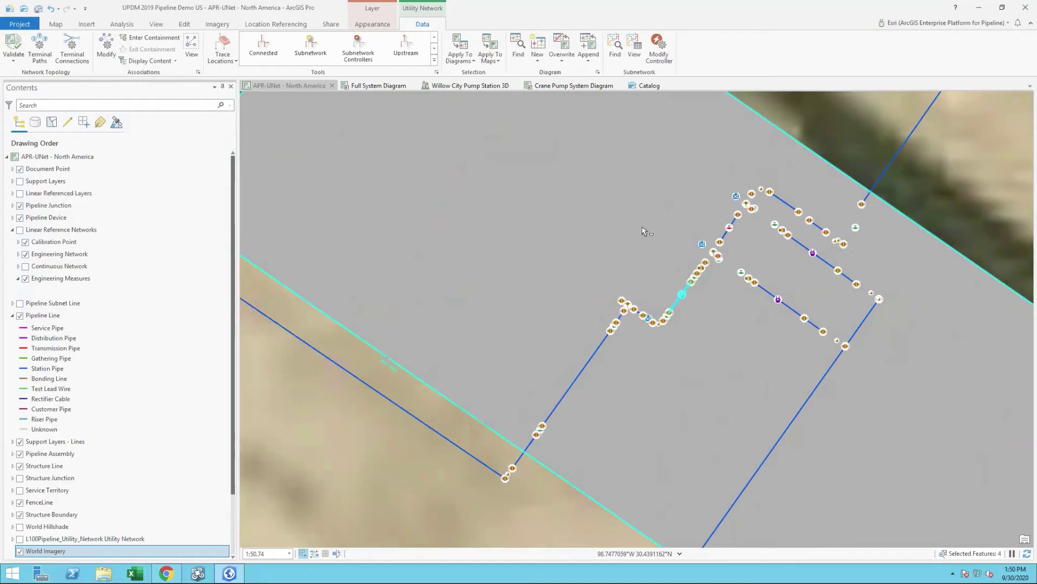
pyautogui.scroll(-5, 644, 231)
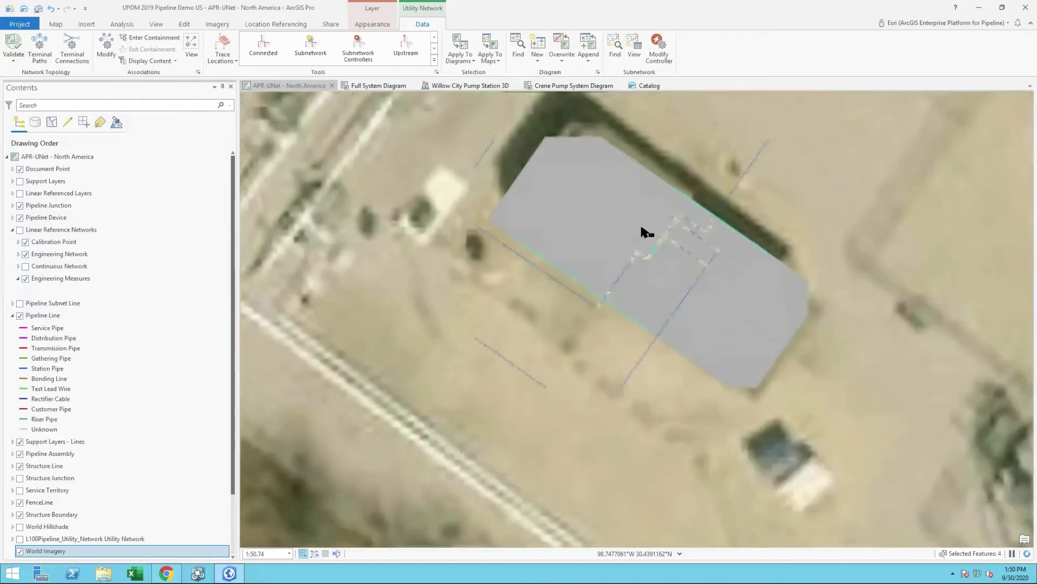
pyautogui.scroll(-5, 644, 231)
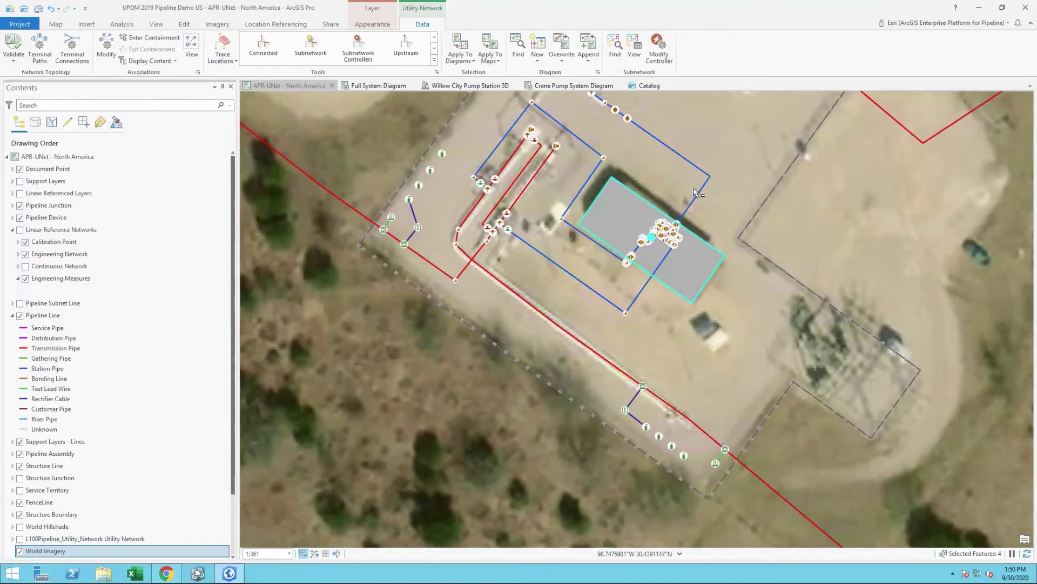
# In the Willow City Pump Station 3D scene, hide World Imagery, the WorldElevation3D/Terrain3D surface and the Zeeland_RAS_Building layer
pyautogui.click(455, 89)
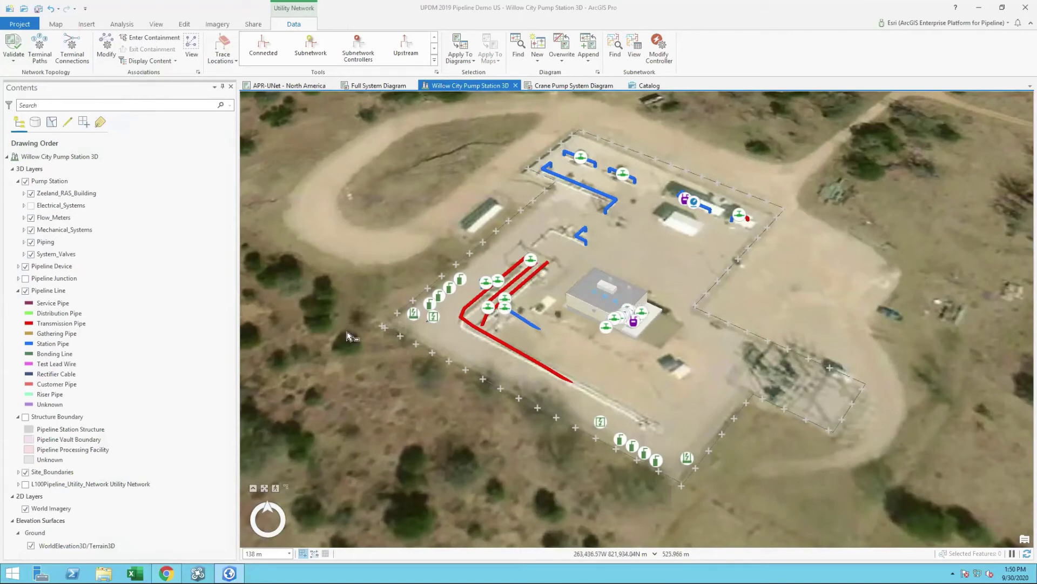
pyautogui.click(26, 509)
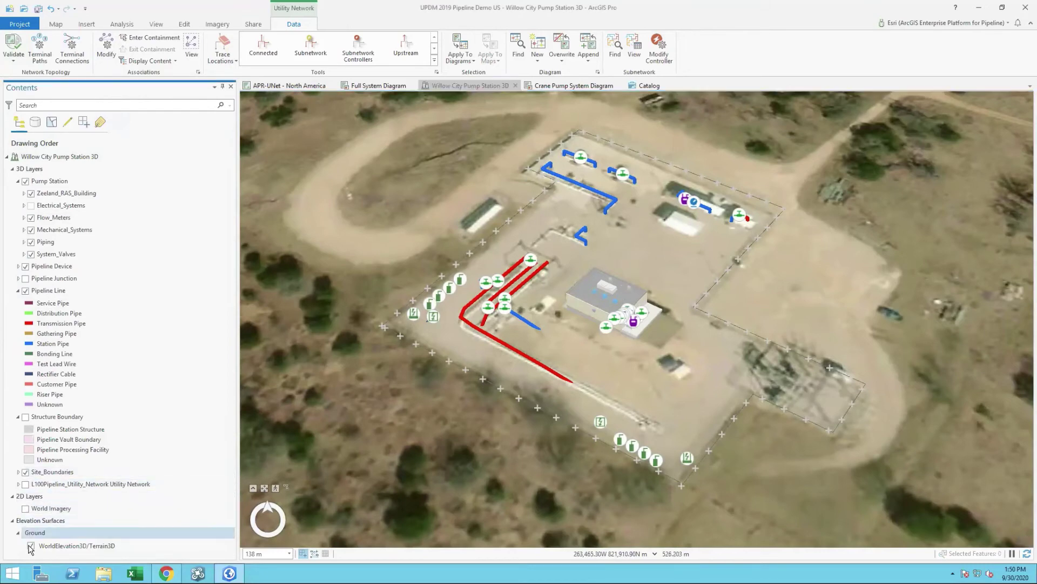
pyautogui.click(31, 545)
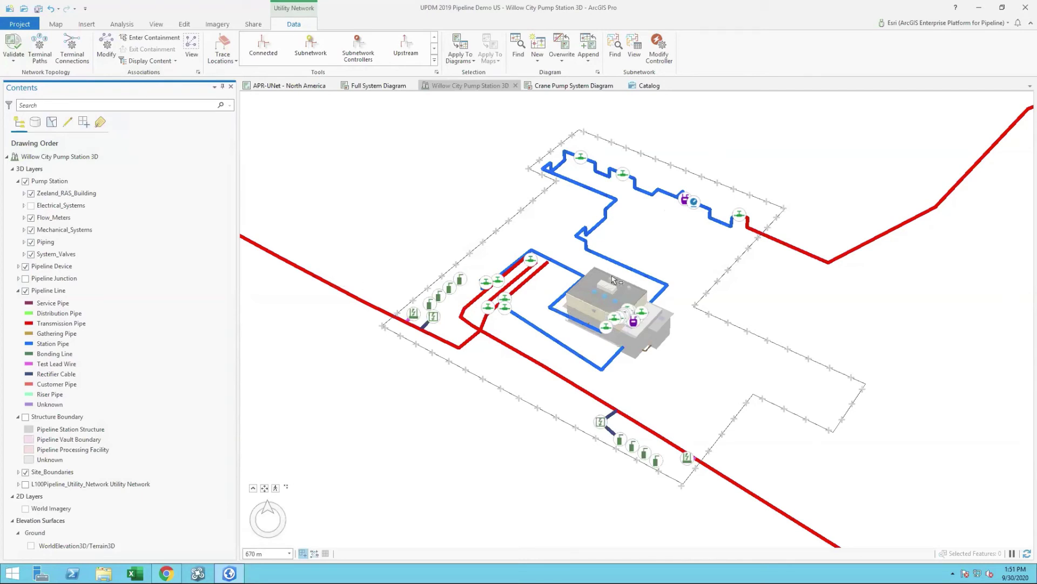
pyautogui.click(51, 195)
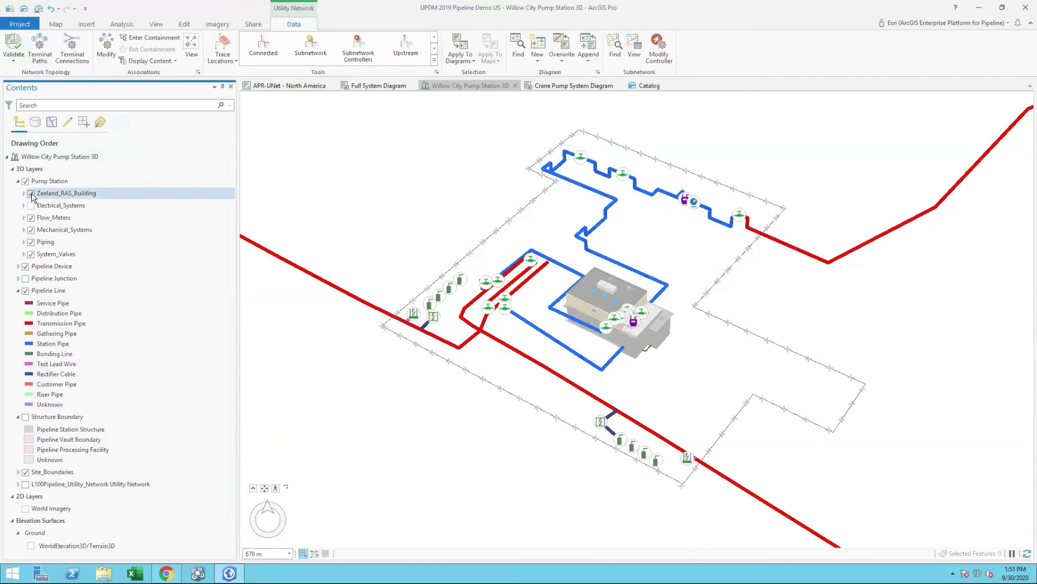
pyautogui.click(31, 194)
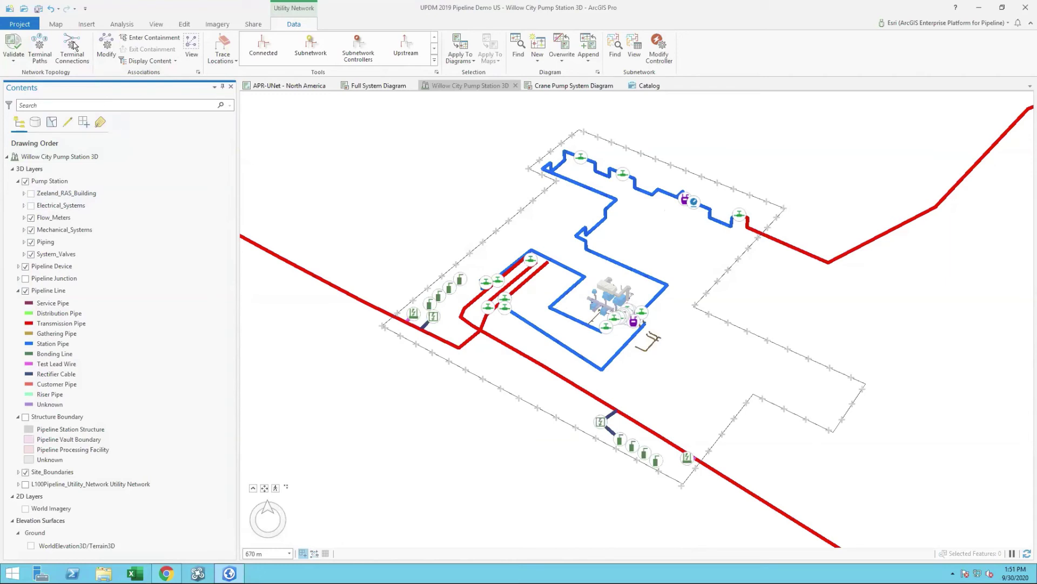
# Zoom the 3D scene to the Meter Location bookmark to view the meter and pump piping
pyautogui.click(55, 24)
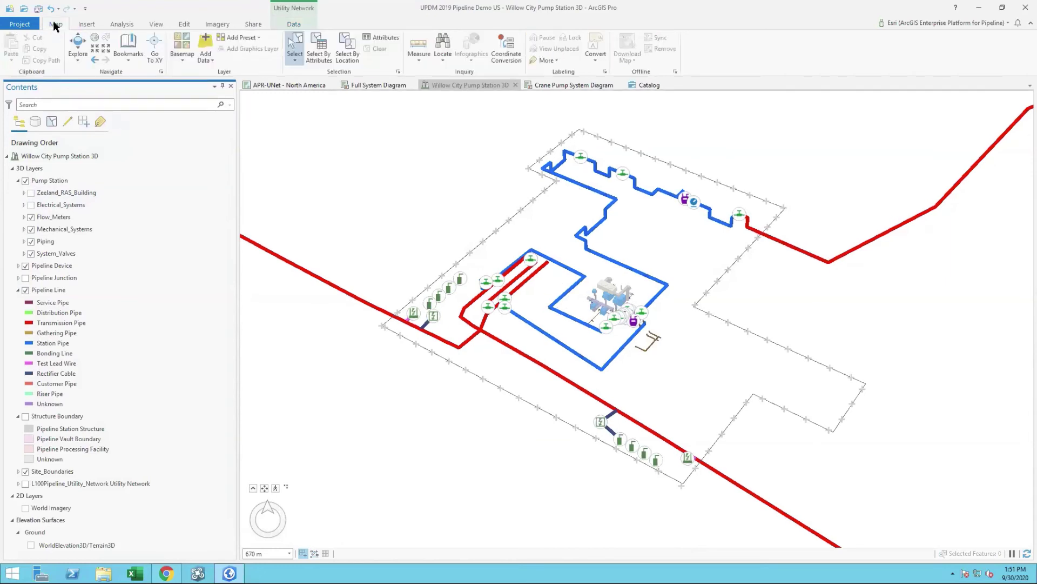
pyautogui.click(129, 57)
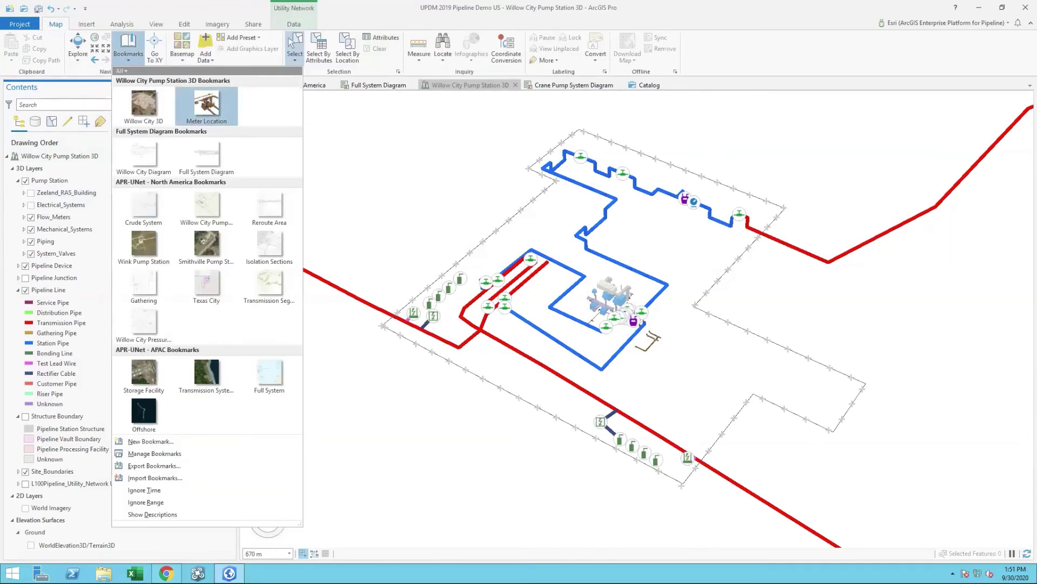
pyautogui.click(206, 104)
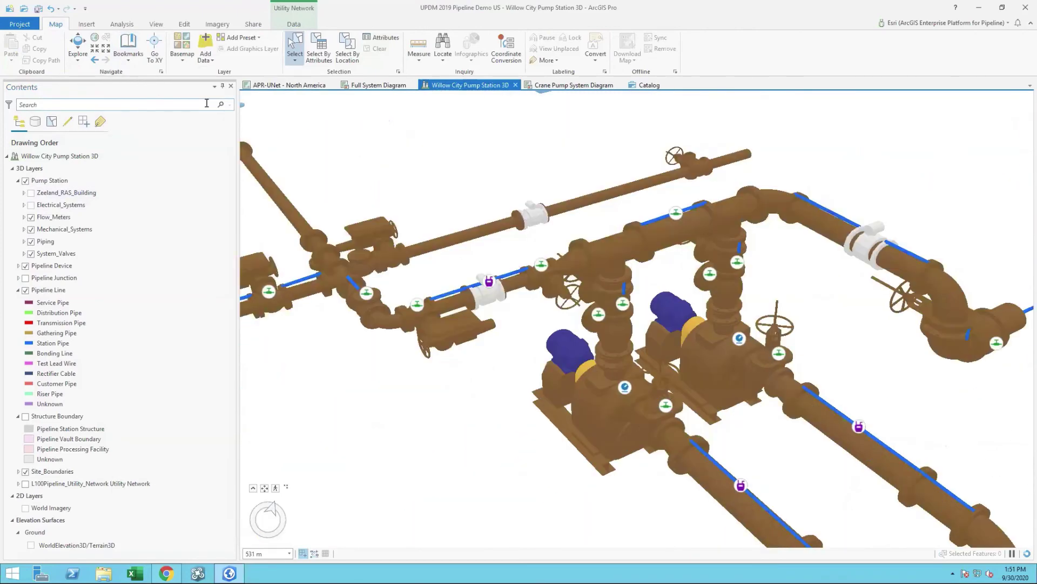